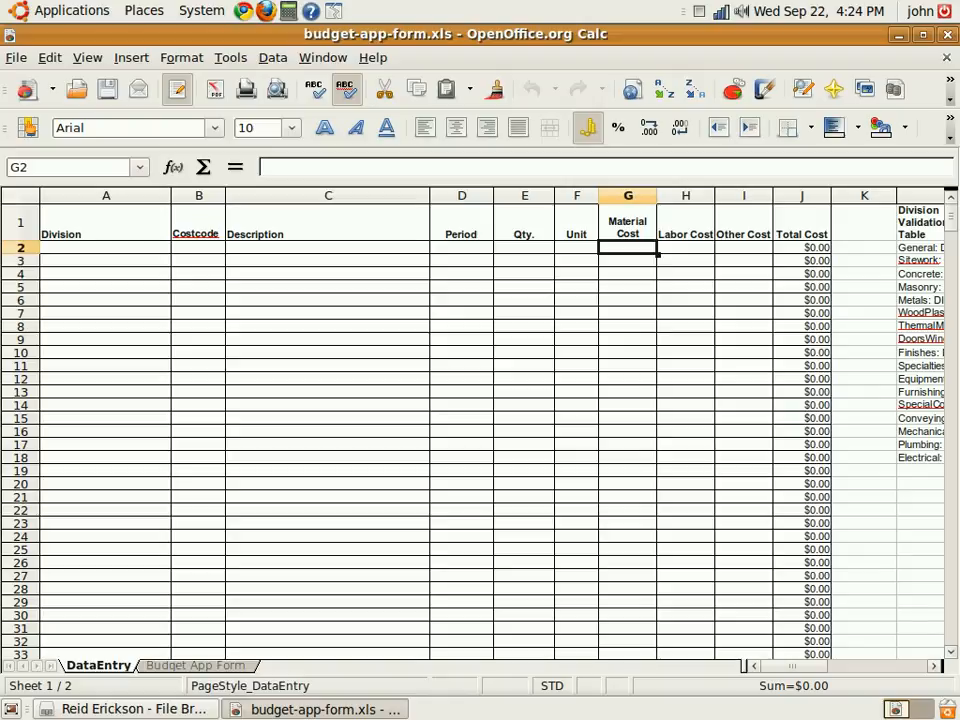
- Set the period on the Budget App Form sheet to 2
click(198, 665)
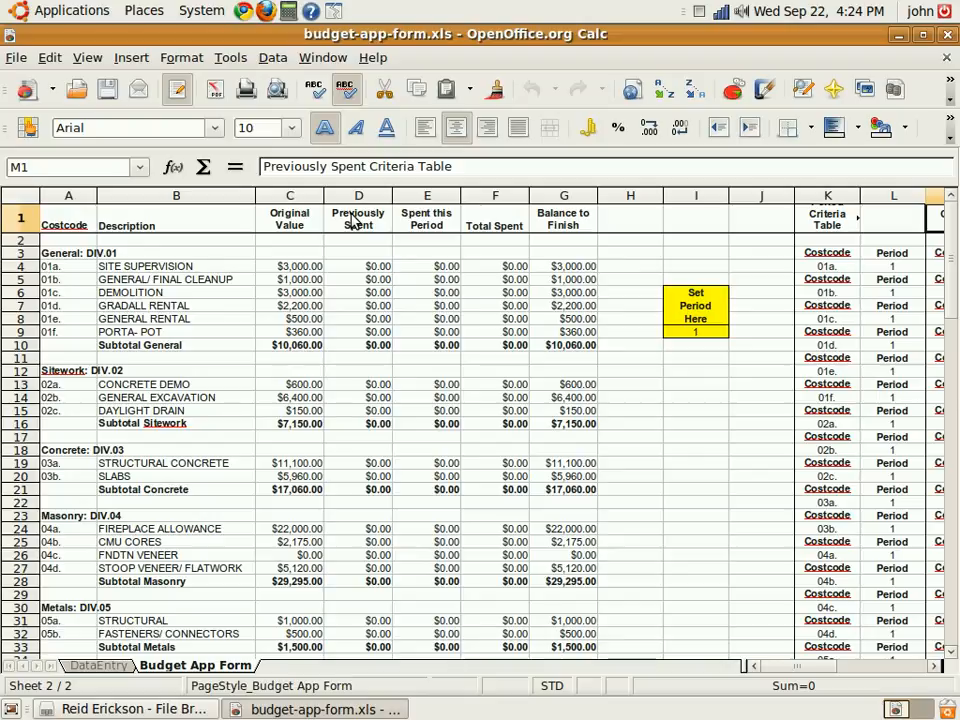
click(705, 336)
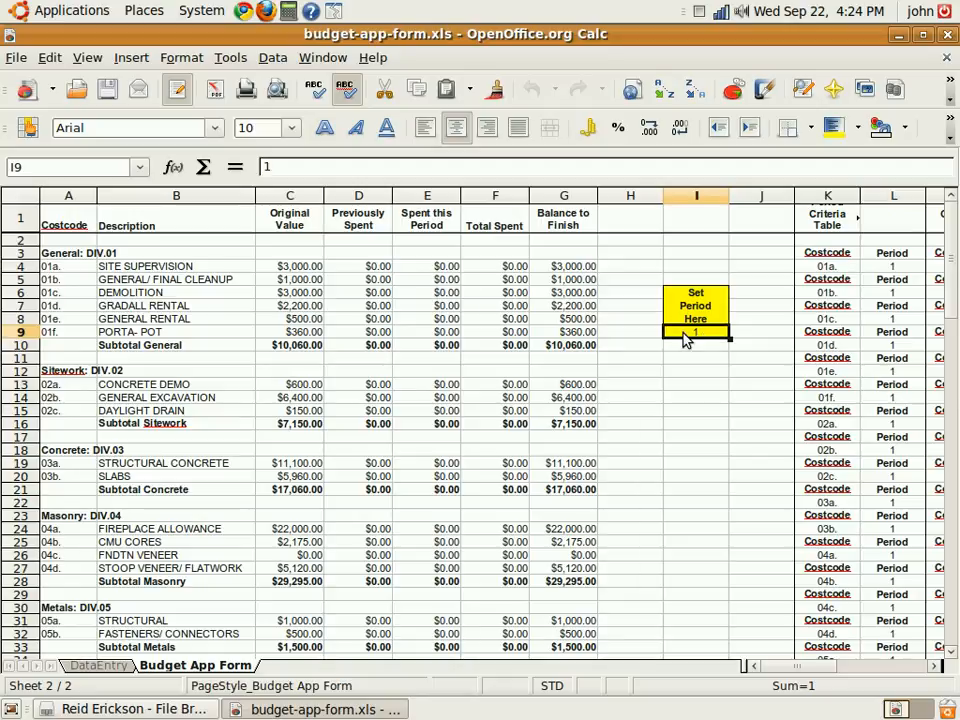
text(2)
key(Return)
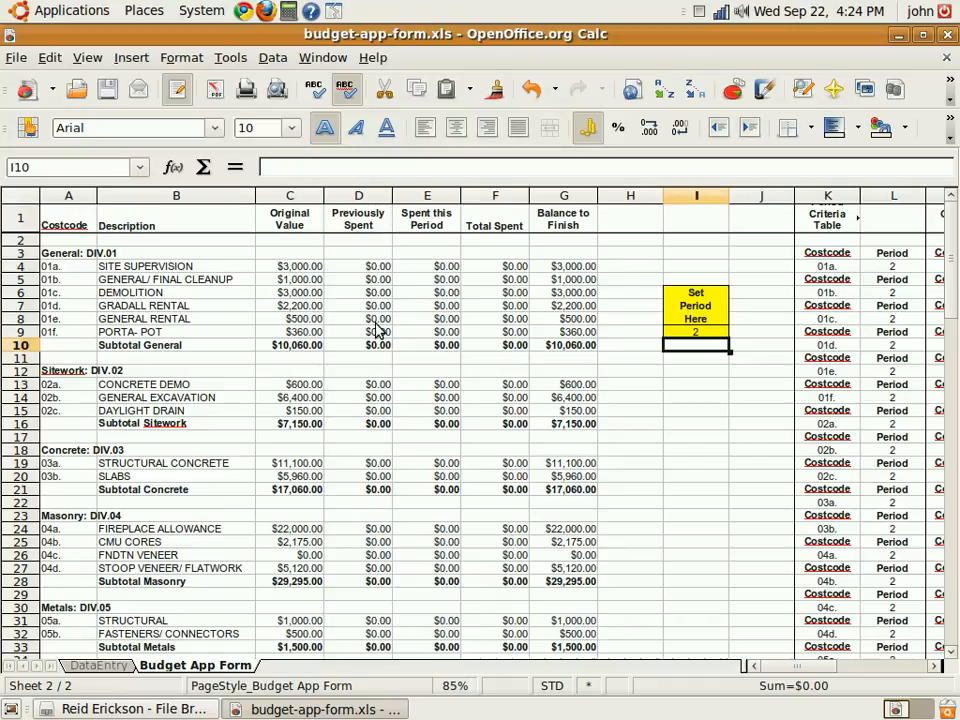
- Set the period in the yellow cell I9 to 3
click(688, 332)
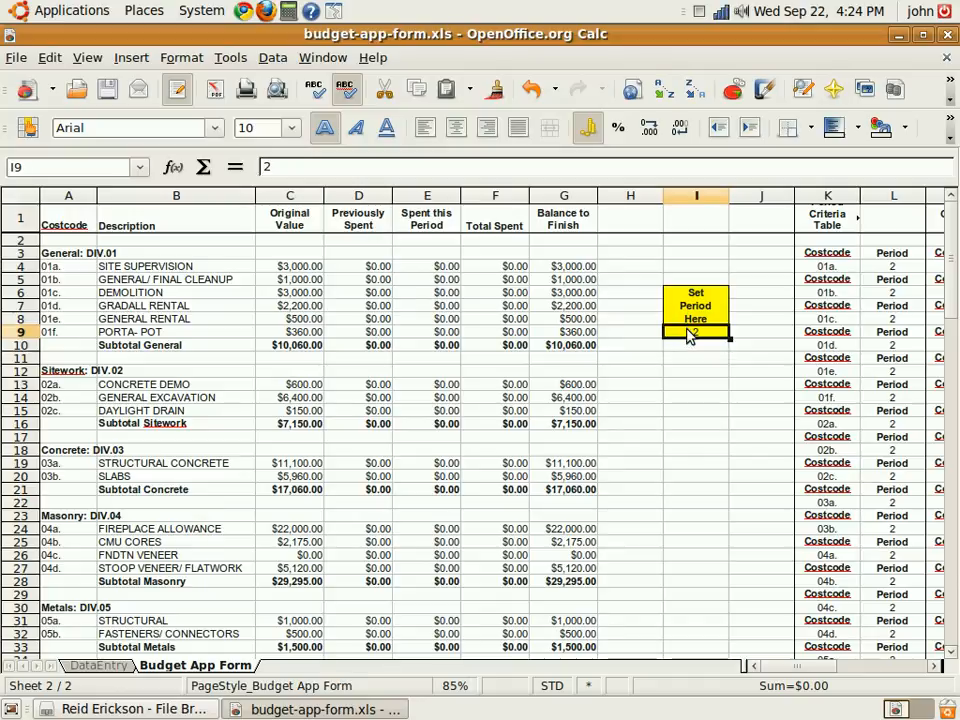
text(3)
key(Return)
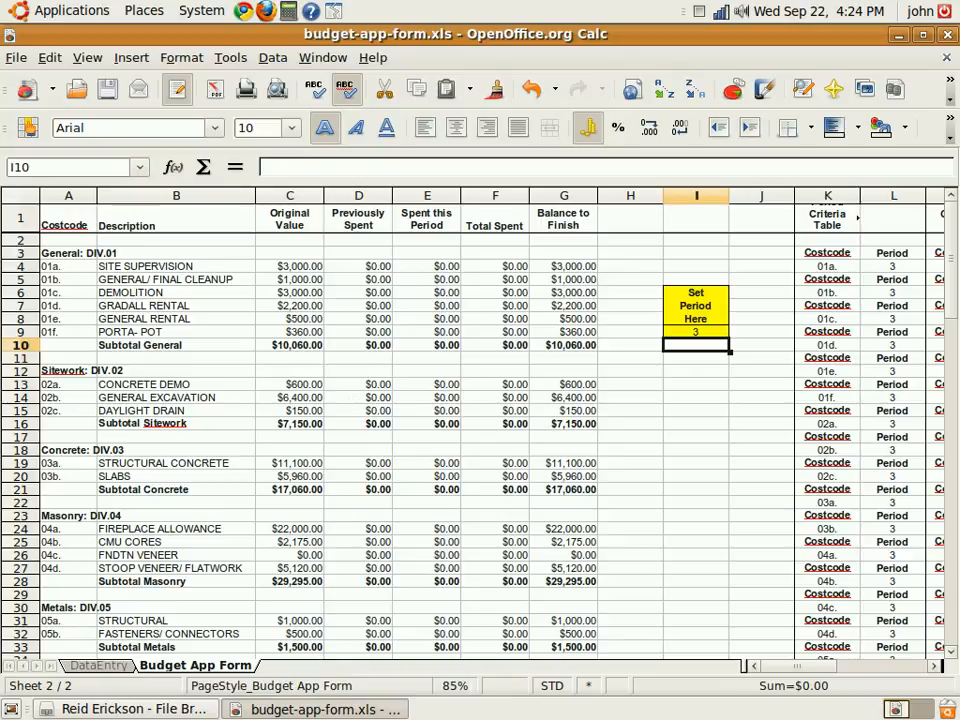
- In the first entry row of the DataEntry sheet, choose division General: DIV.01 and costcode 01a
click(115, 670)
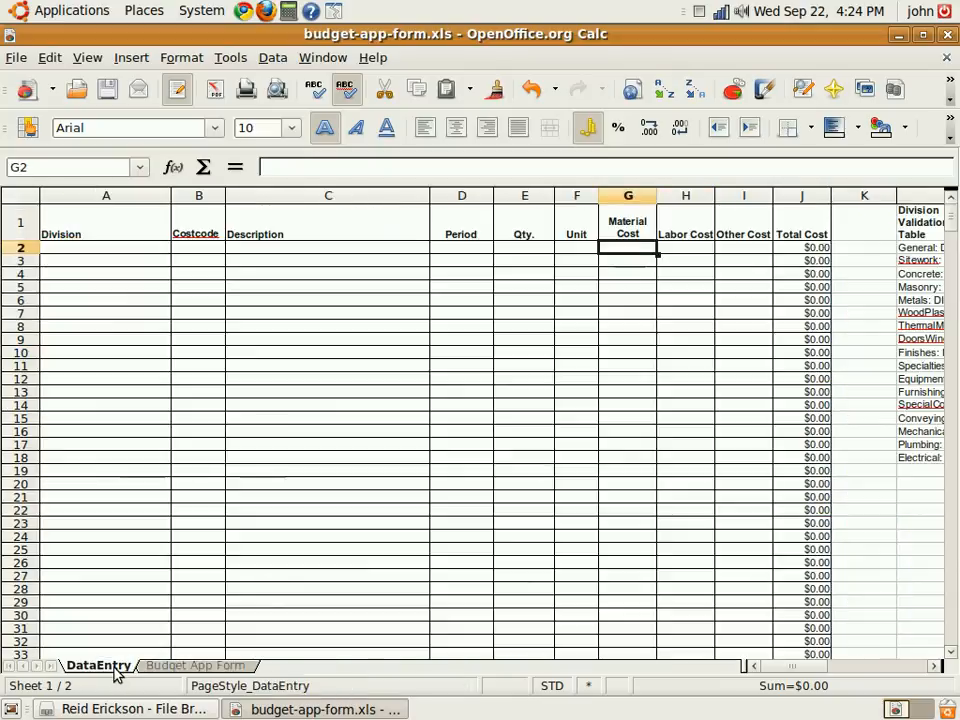
click(133, 252)
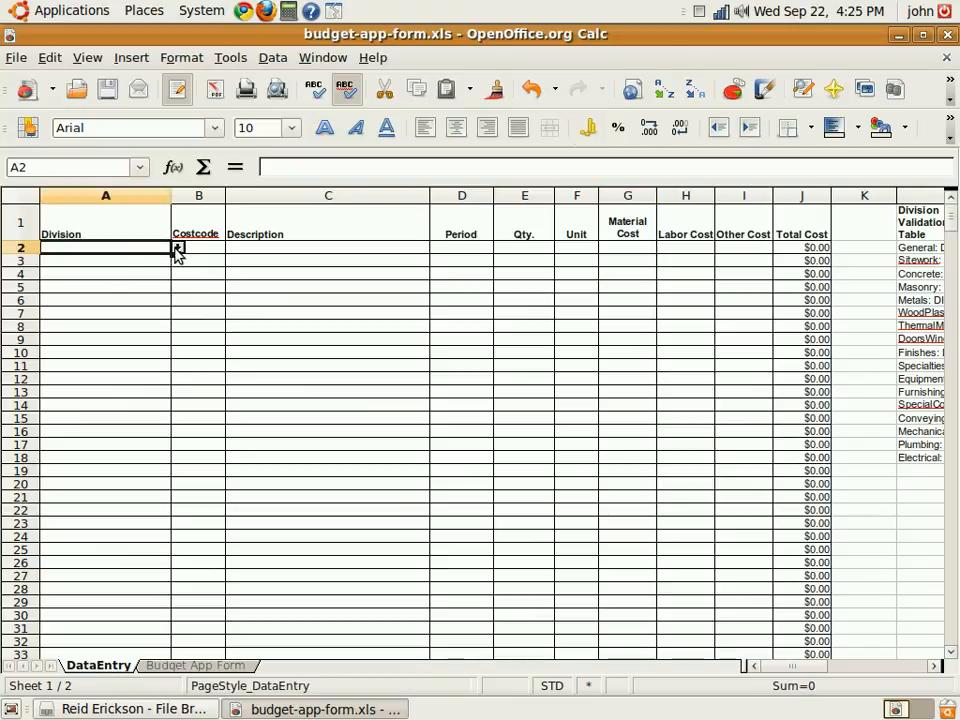
click(177, 247)
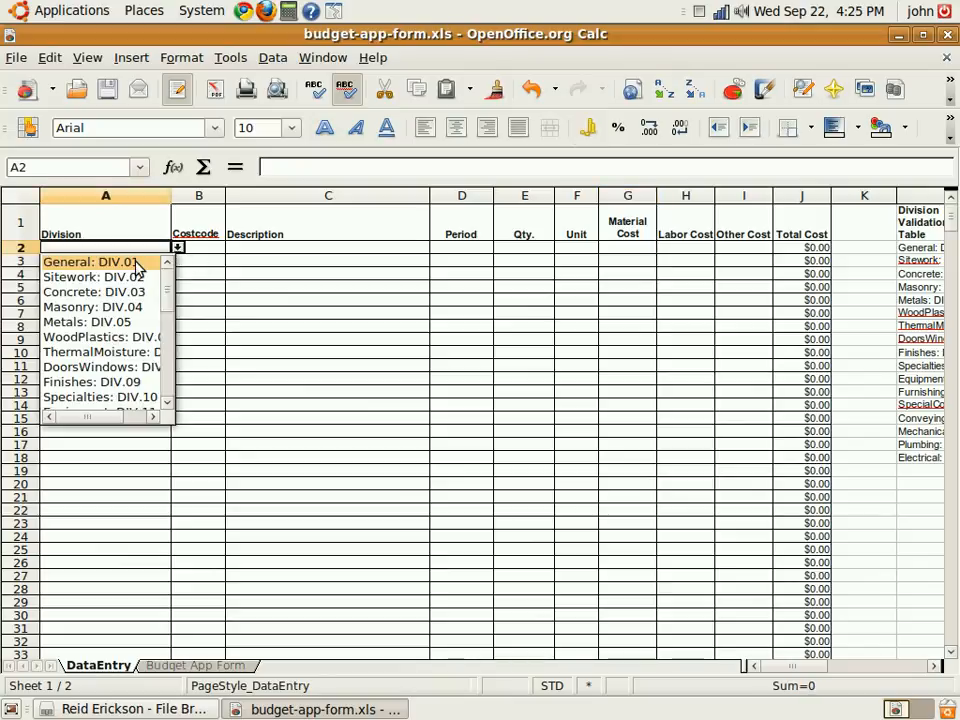
click(138, 264)
click(207, 252)
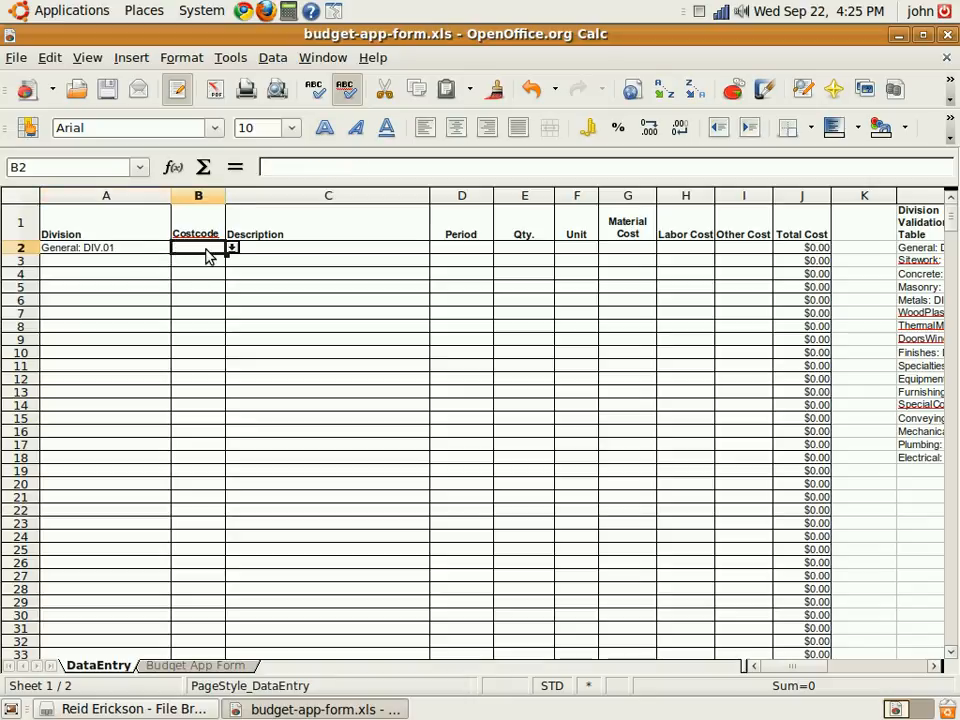
click(231, 248)
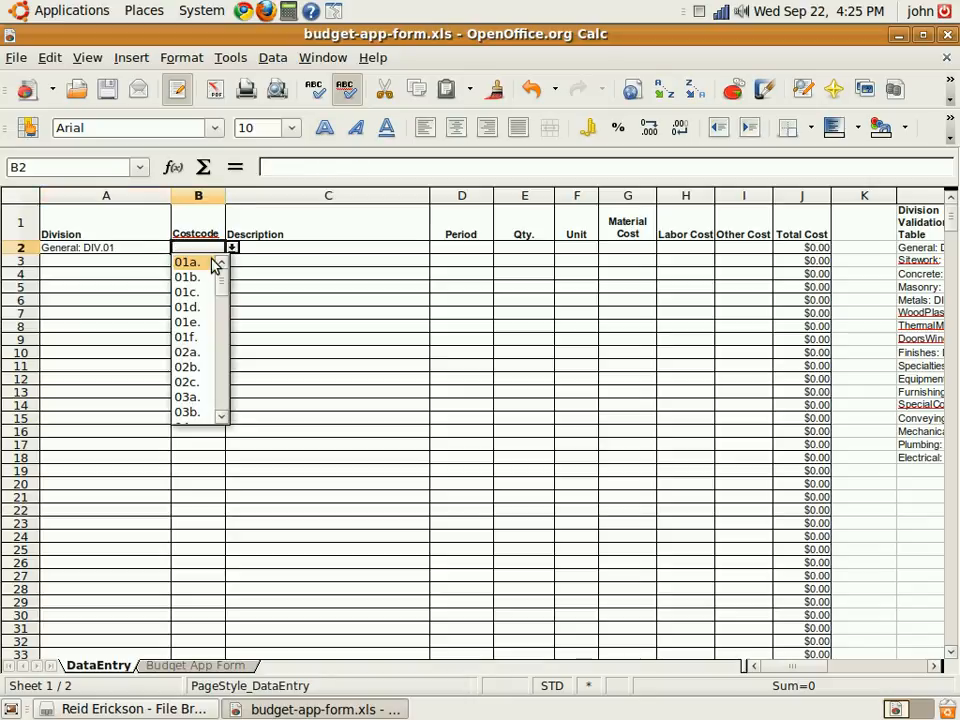
click(210, 263)
- Choose SITE SUPERVISION as the first entry's description and 3 as its period
click(355, 249)
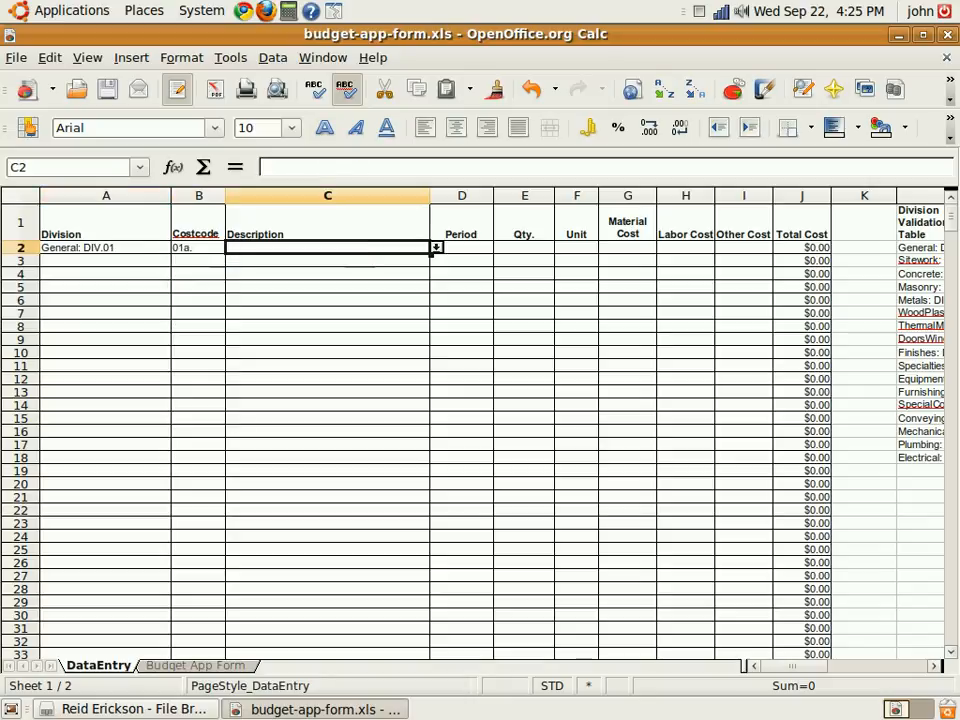
click(436, 249)
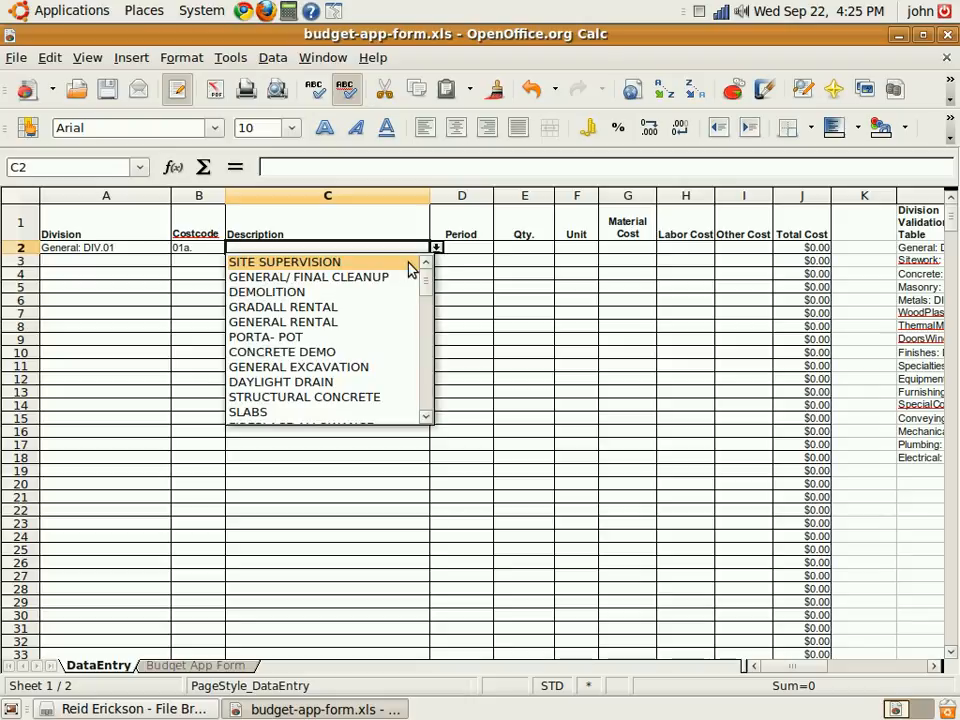
click(397, 264)
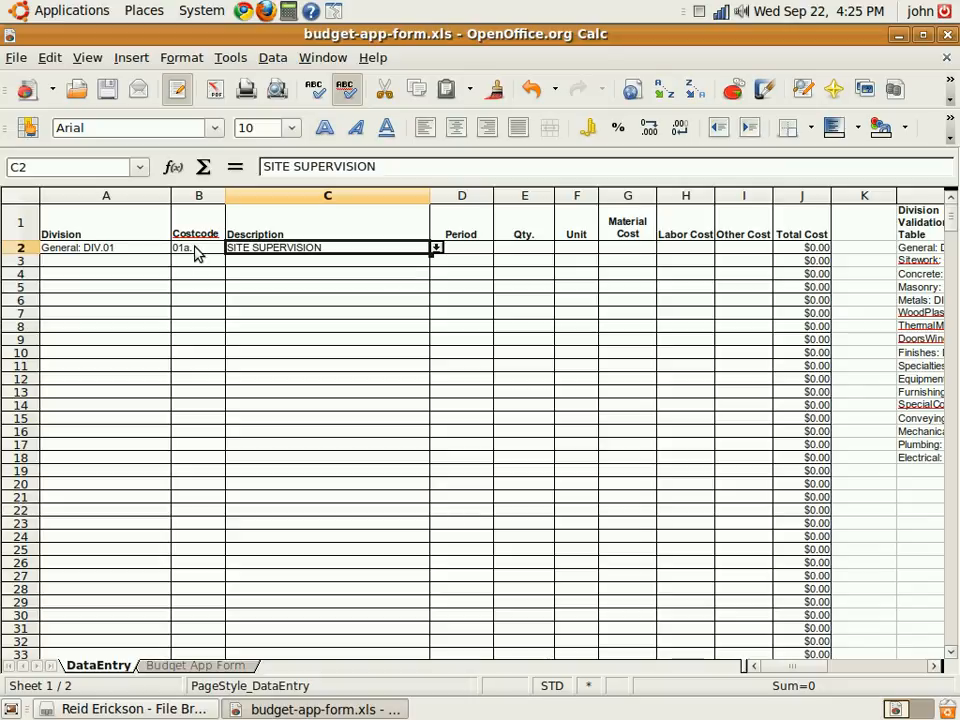
click(486, 253)
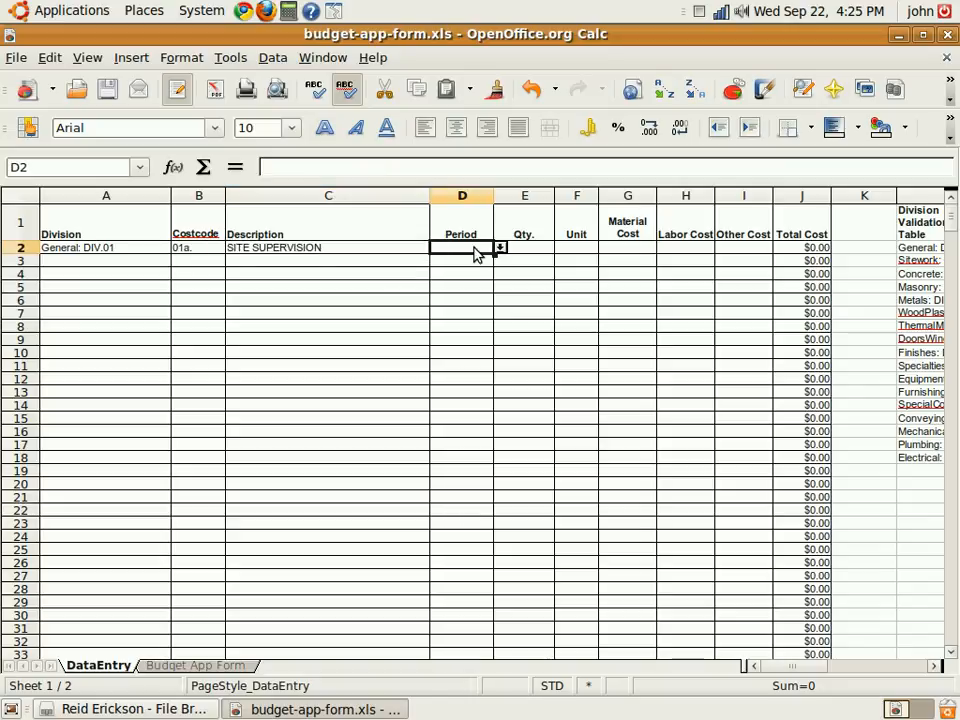
click(499, 250)
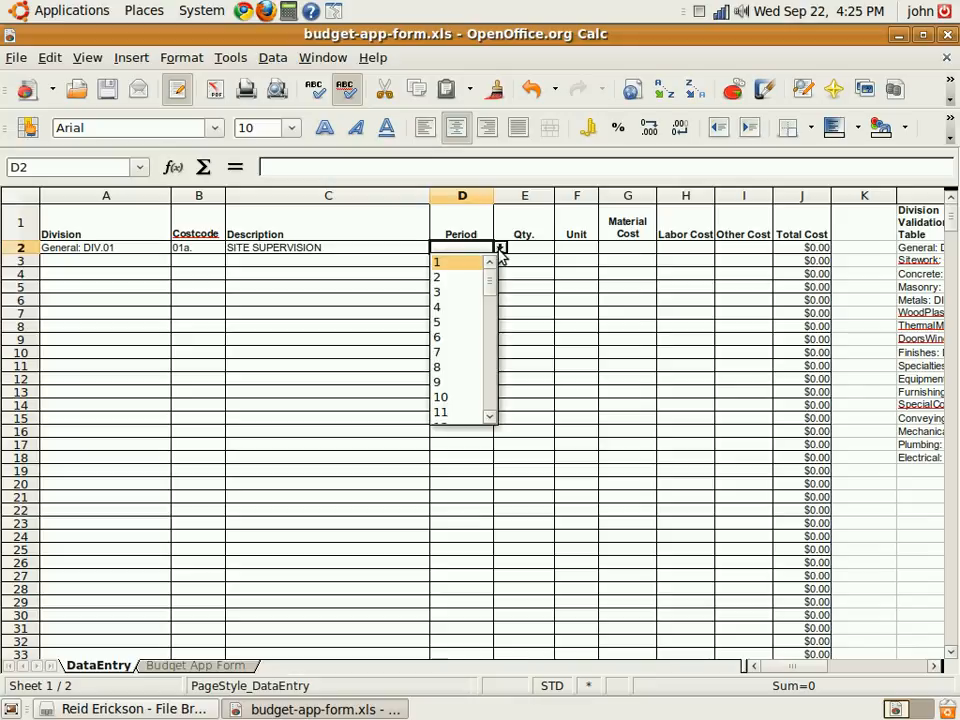
click(454, 292)
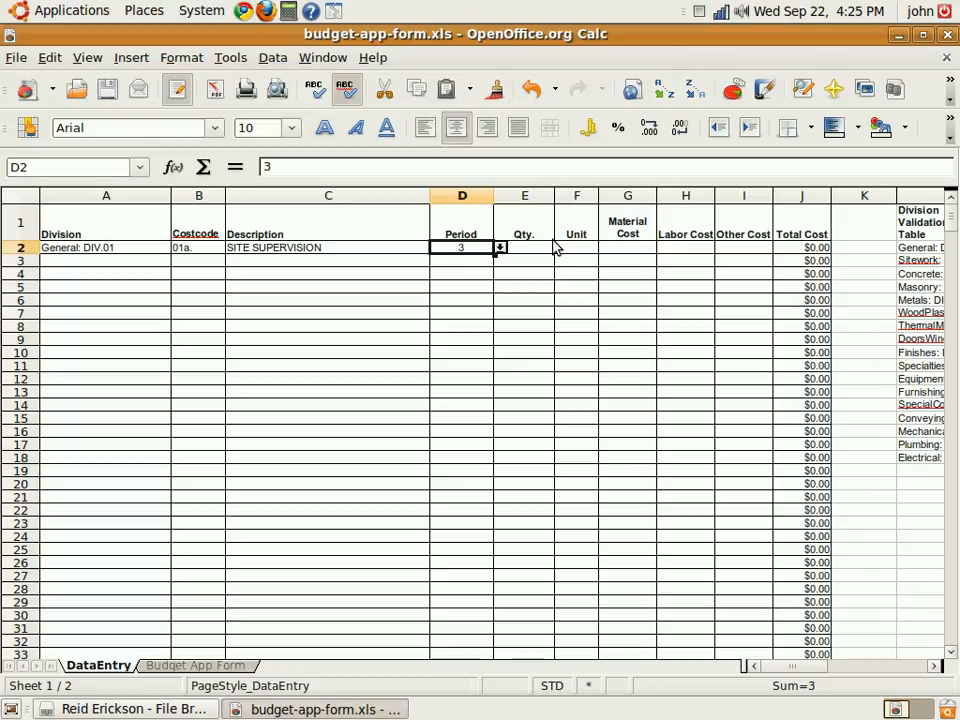
- Enter a material cost of 34534 for the site supervision entry
click(648, 248)
text(3453)
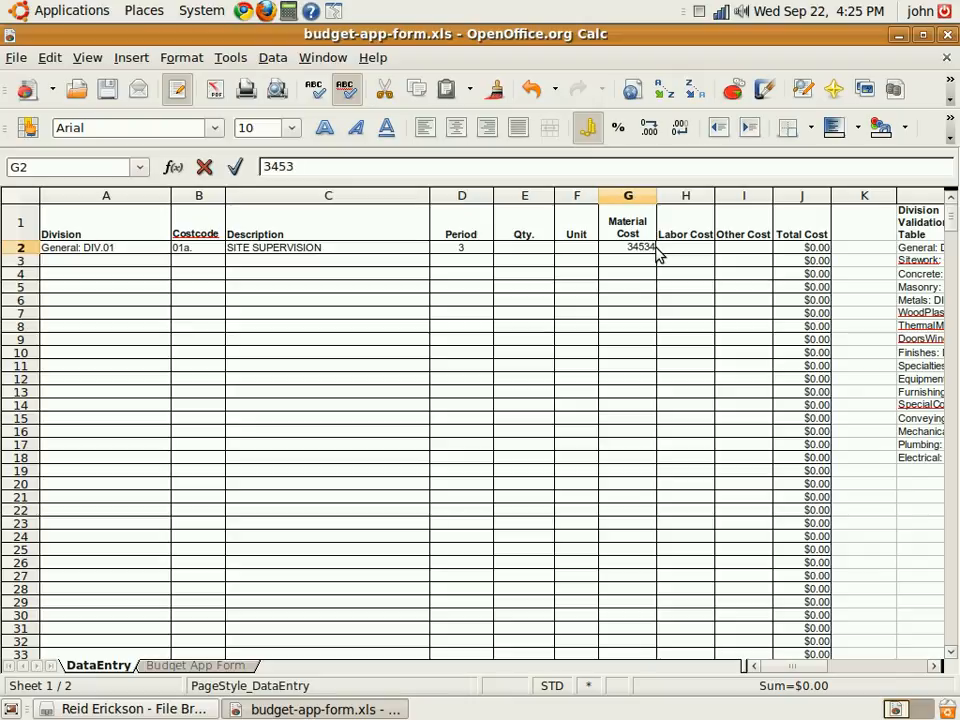
key(Return)
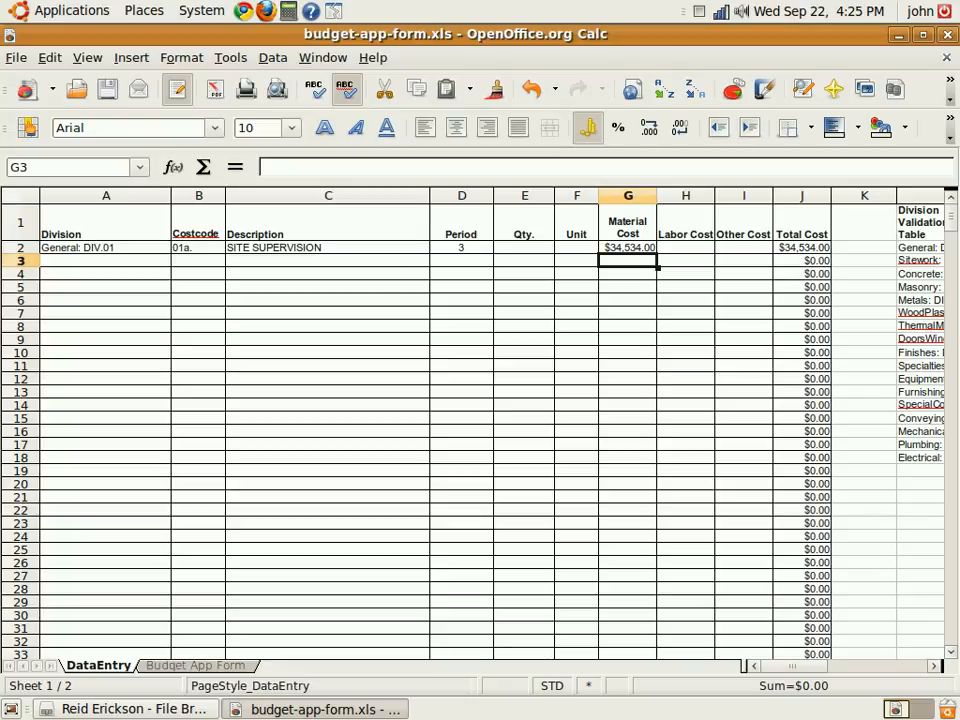
- Check the site supervision row on the Budget App Form sheet, and return to the DataEntry sheet
click(196, 666)
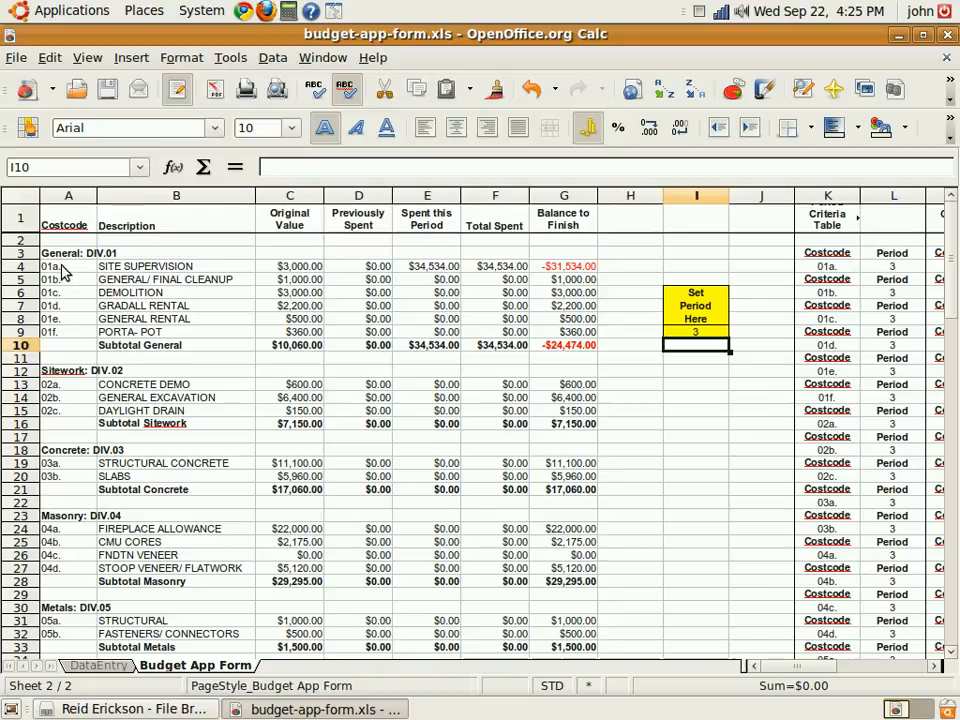
click(20, 266)
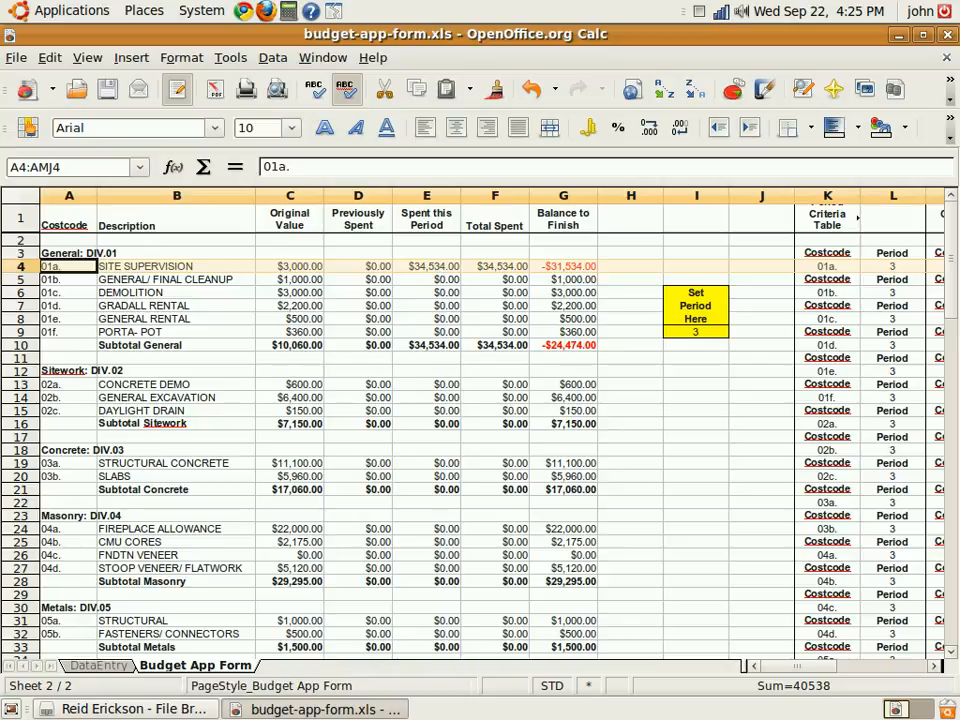
key(ctrl+Page_Up)
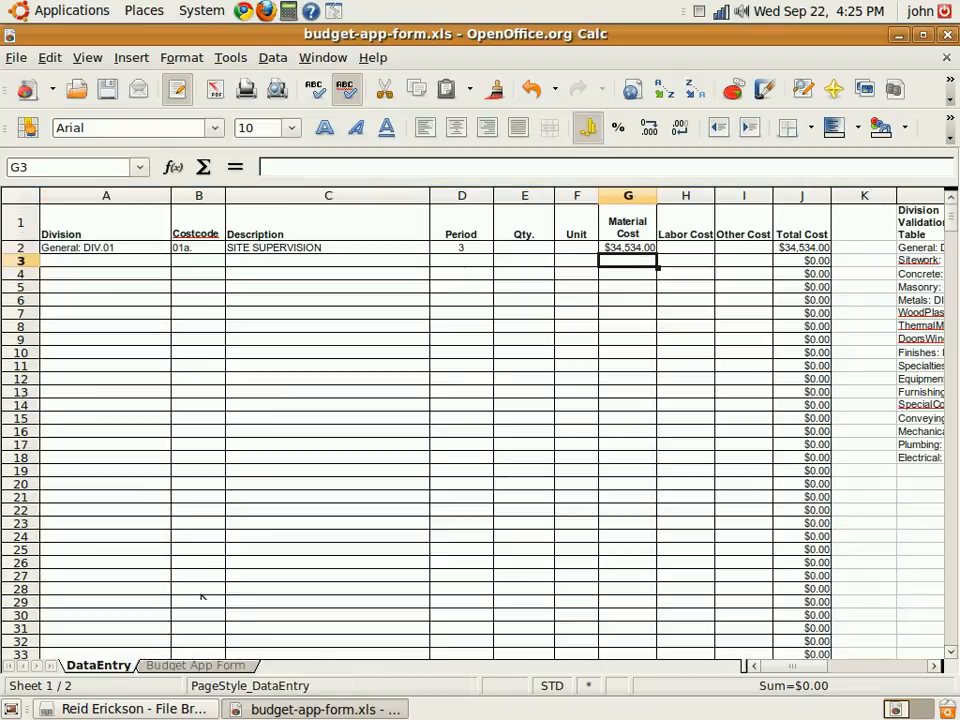
- Set the period on the Budget App Form sheet to 4
click(200, 664)
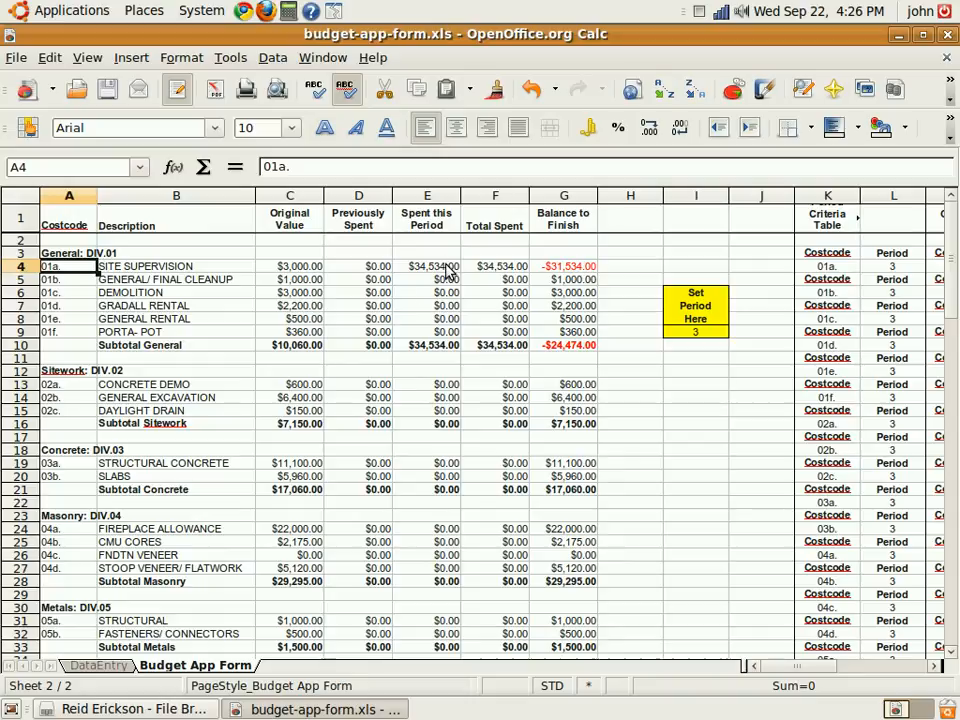
click(707, 335)
text(4)
key(Return)
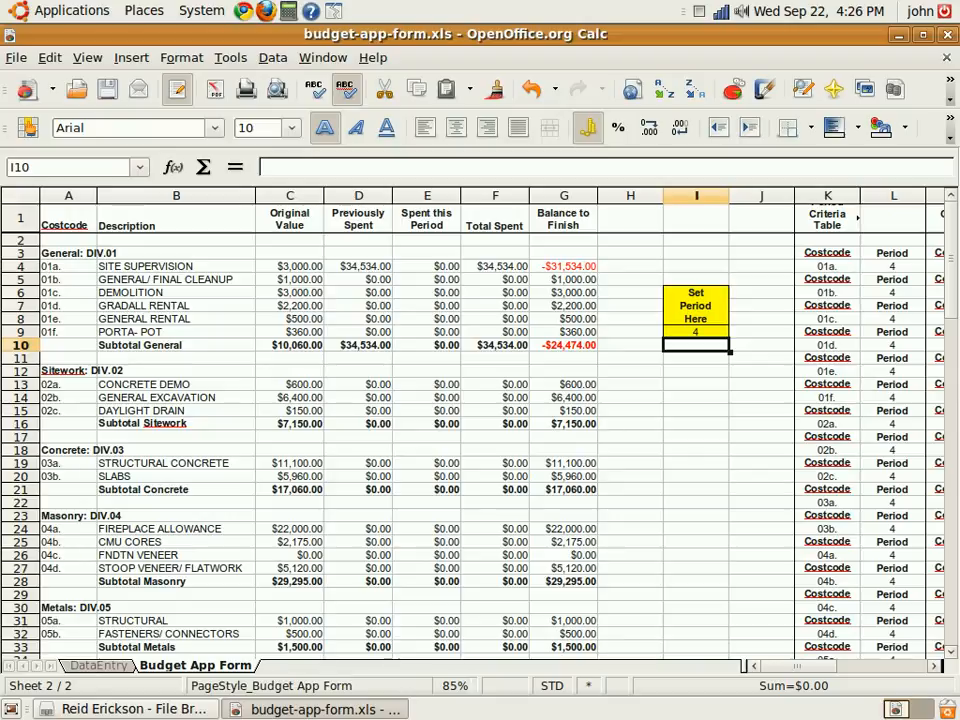
- Examine the criteria tables on the Budget App Form sheet and the validation tables on the DataEntry sheet
drag(789, 672, 825, 676)
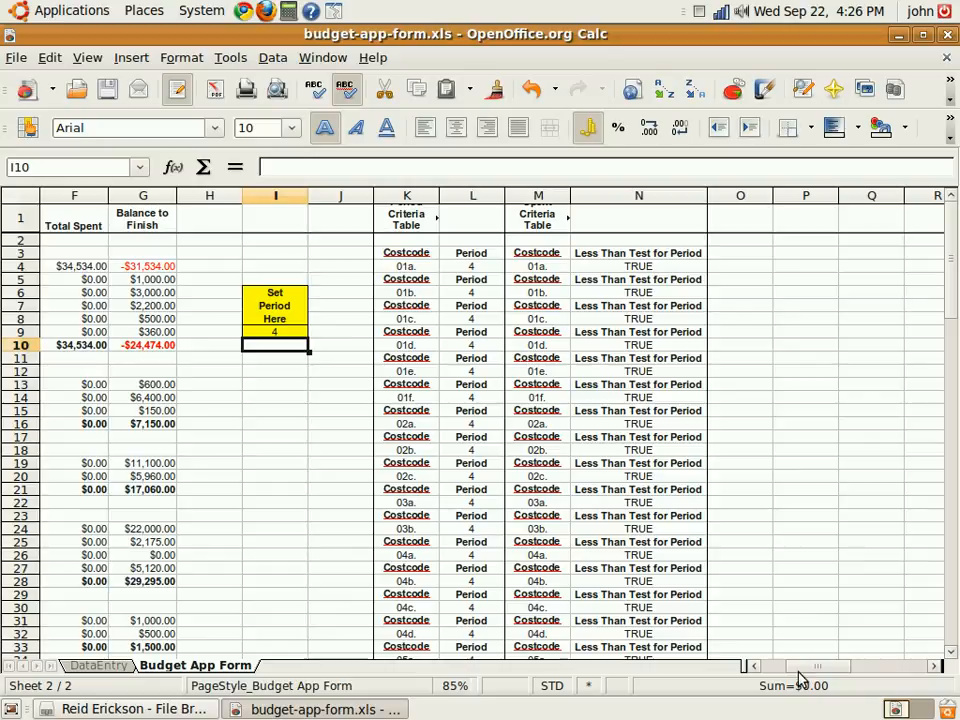
drag(804, 677, 776, 677)
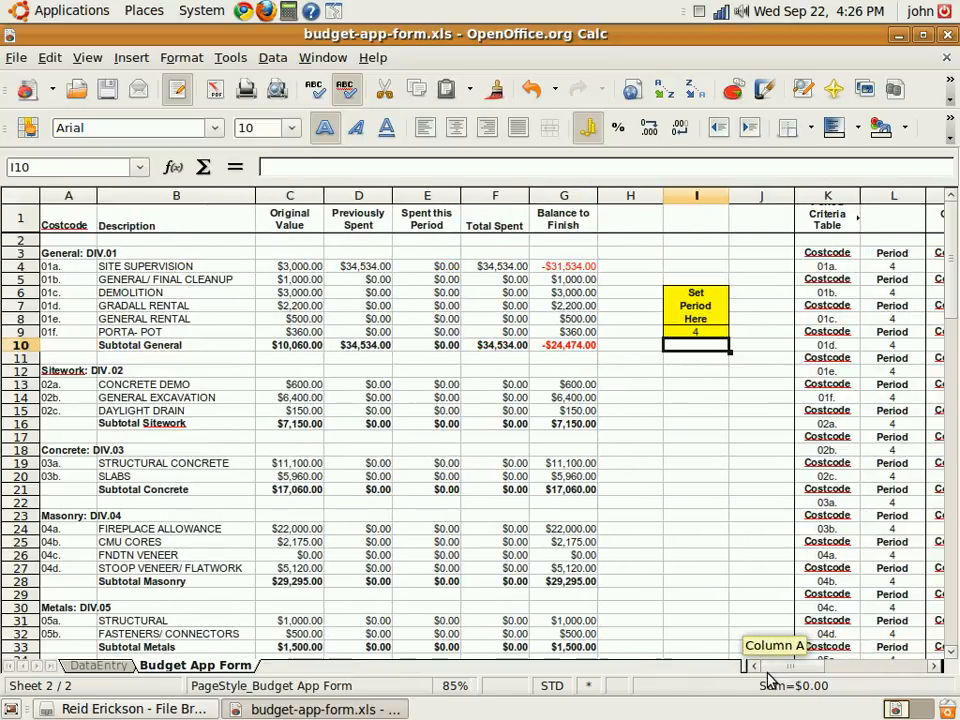
click(100, 665)
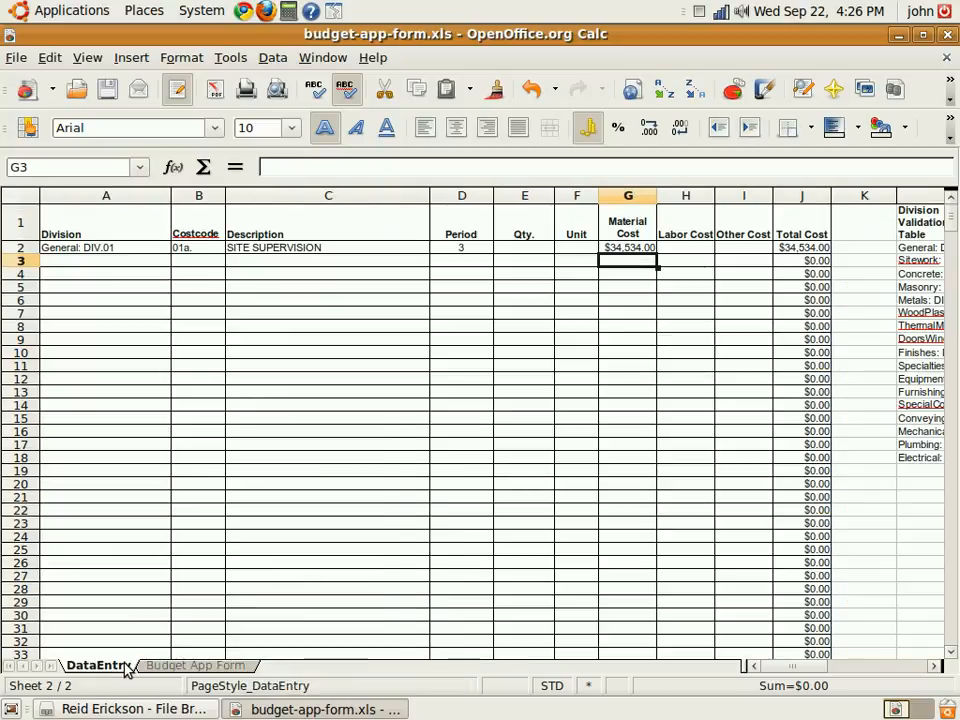
drag(795, 670, 829, 670)
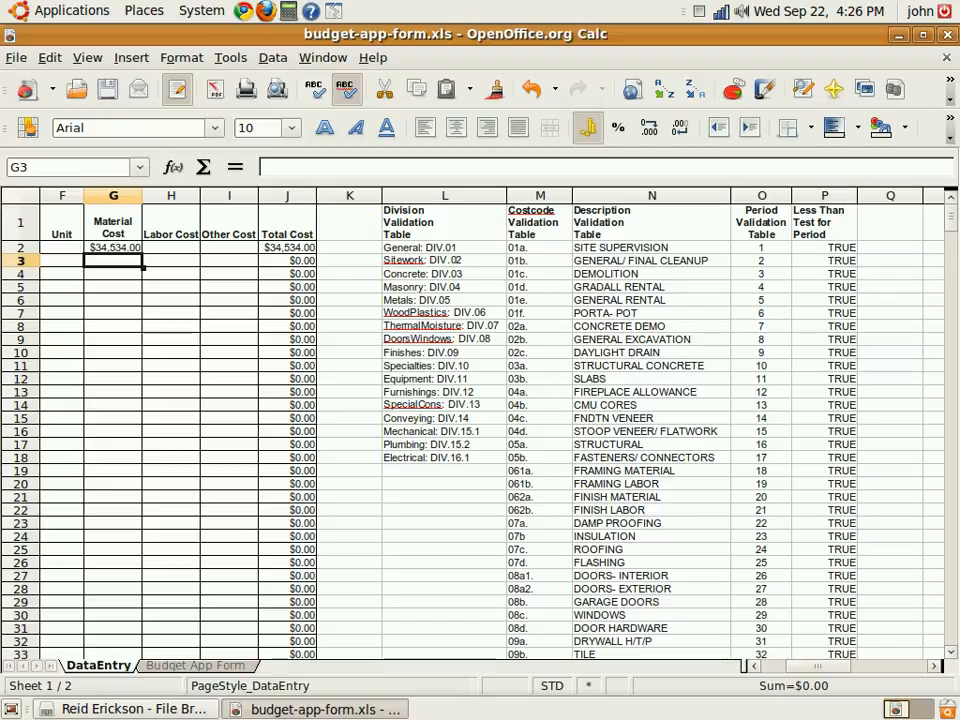
click(243, 667)
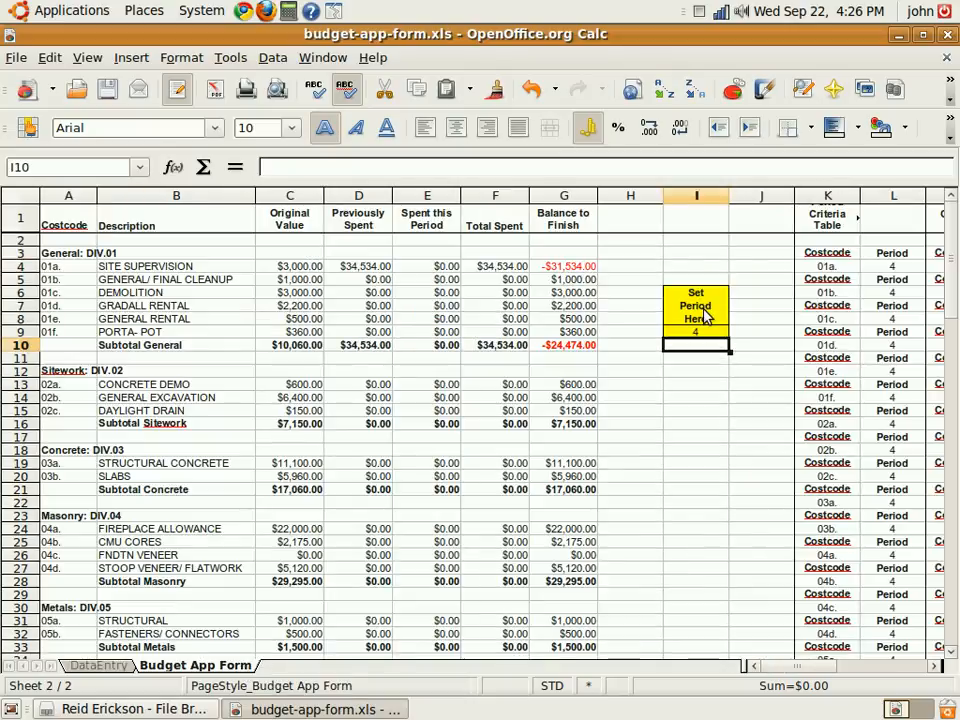
click(100, 666)
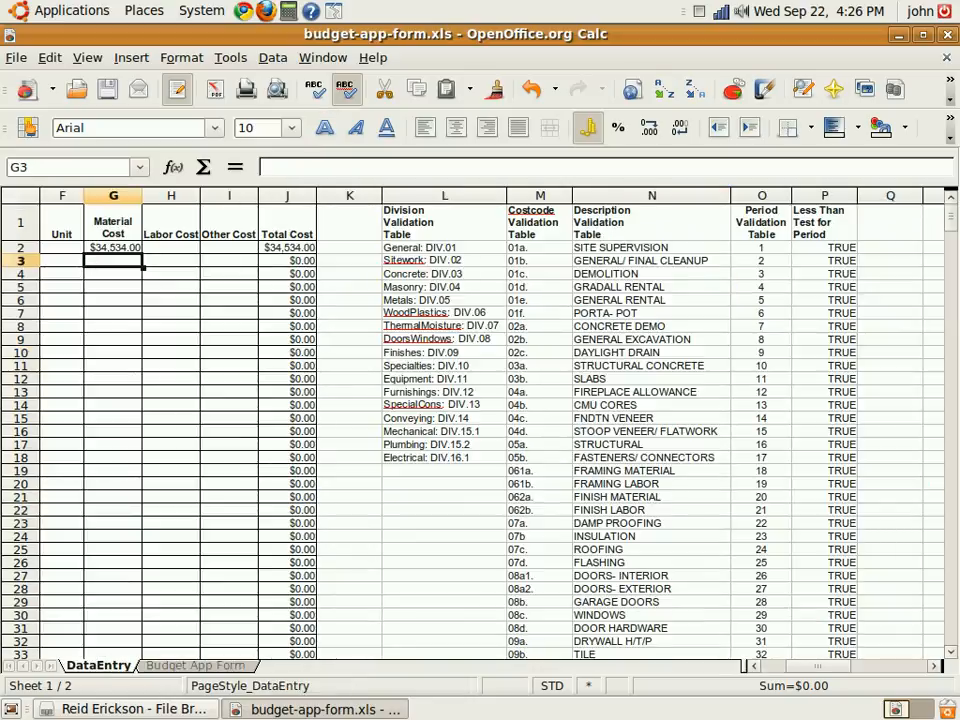
click(767, 667)
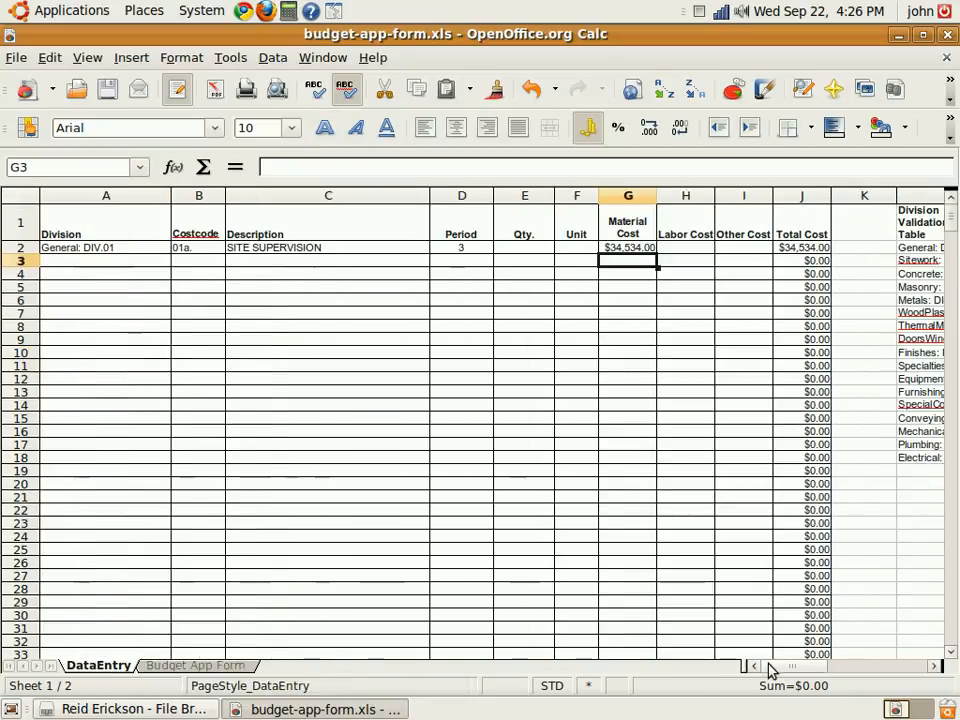
- Preview the printed Budget App Form sheet through its last page, and close the preview
click(221, 668)
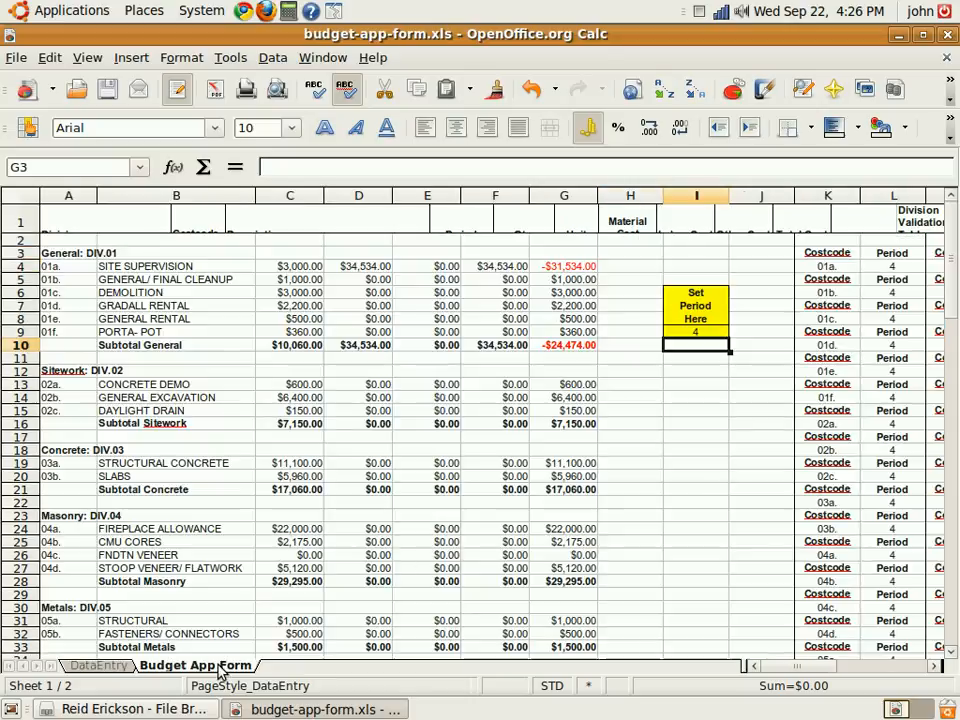
click(279, 91)
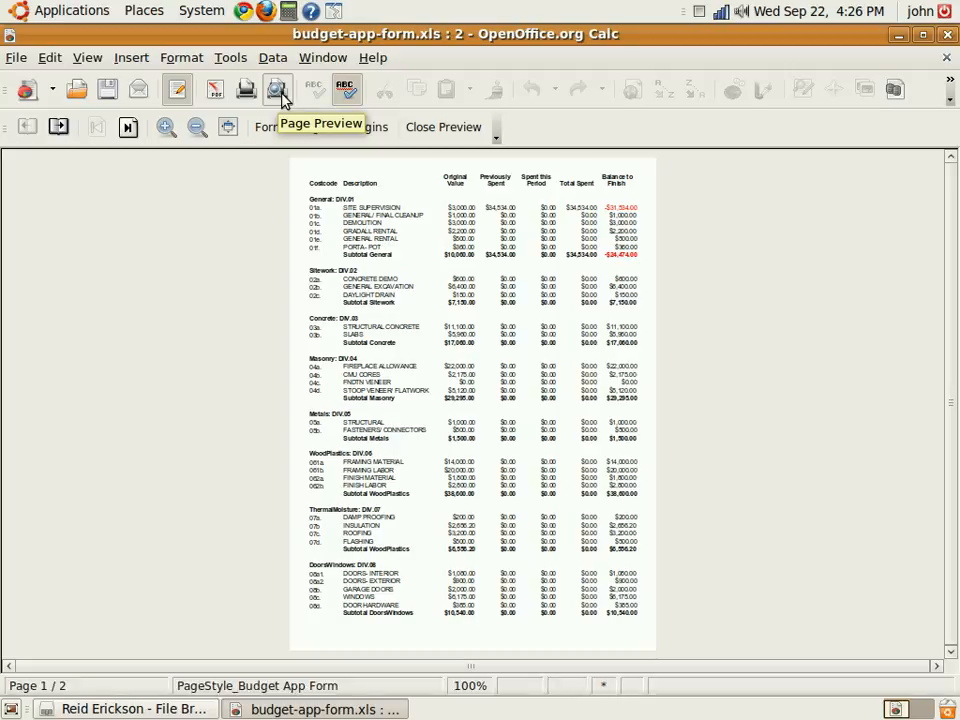
click(127, 127)
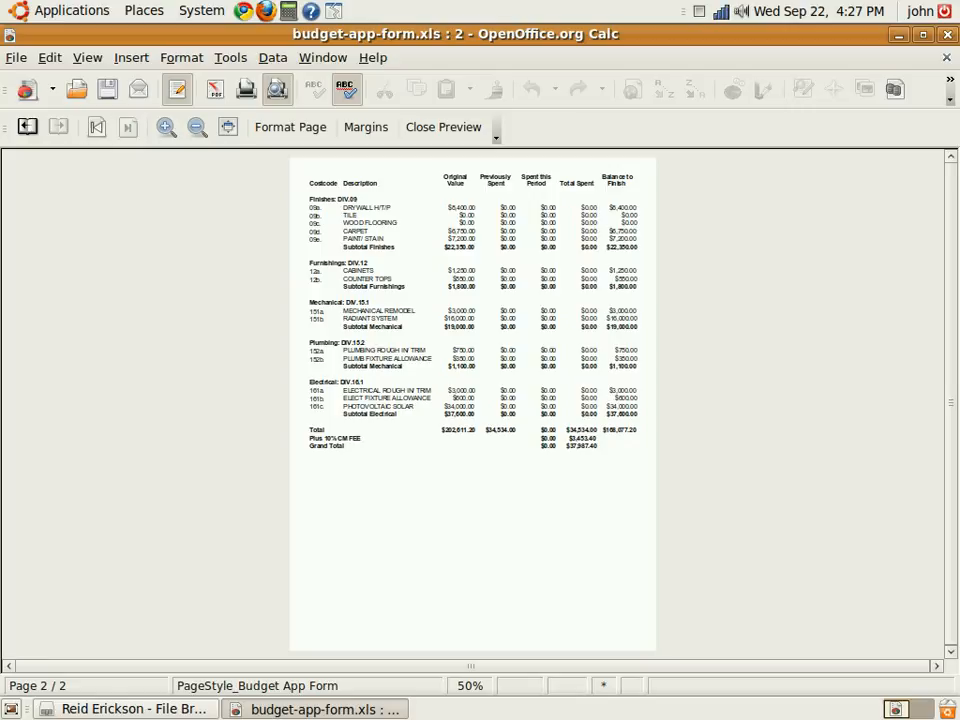
click(443, 128)
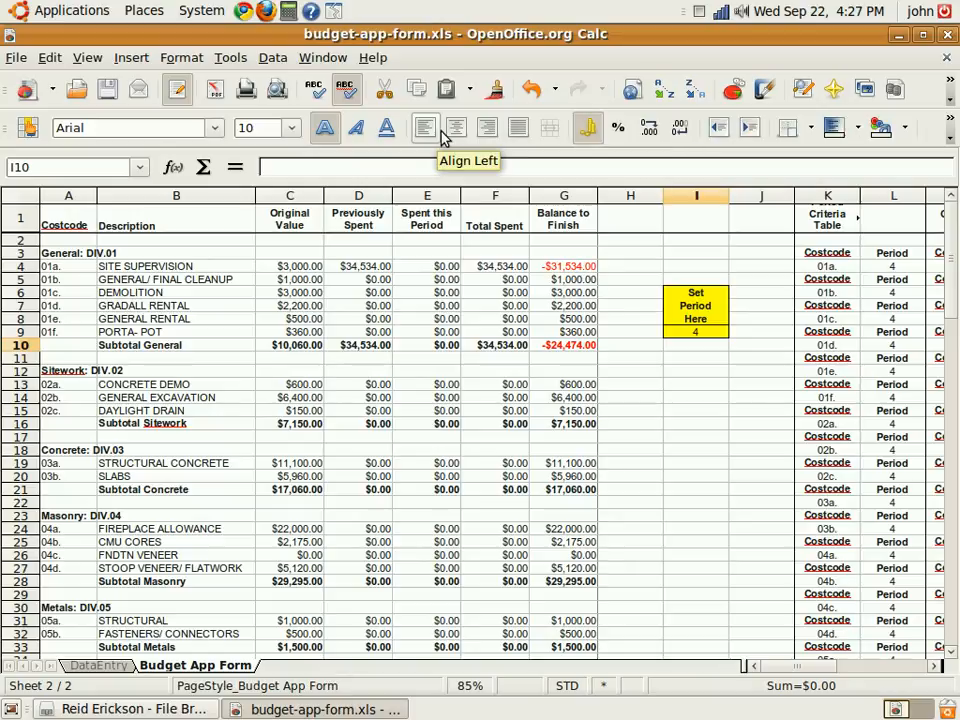